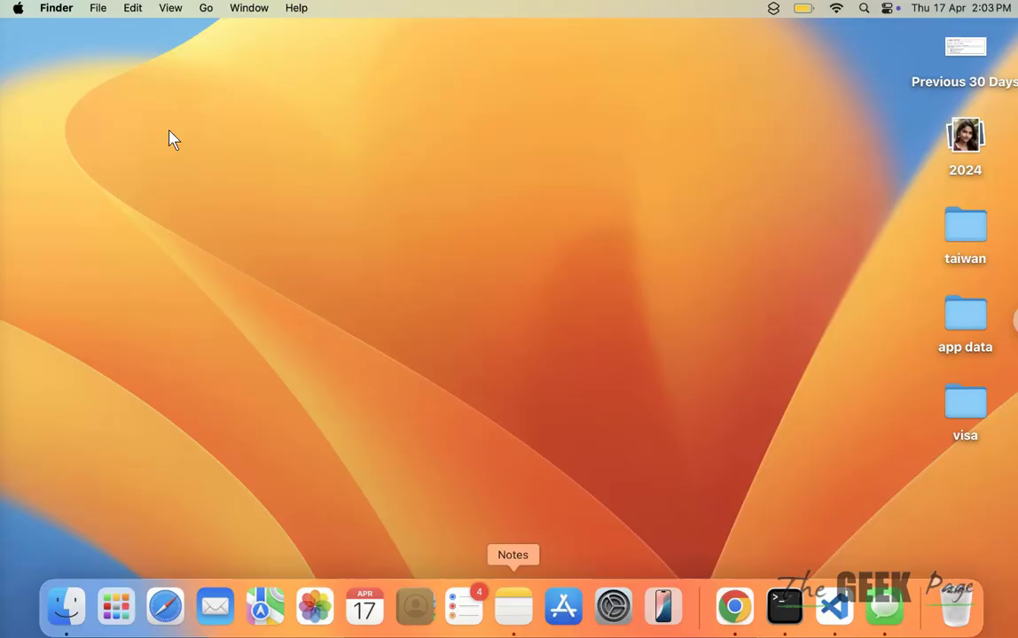
# Step: Launch iMovie through Spotlight search
pyautogui.click(865, 8)
pyautogui.write('im')
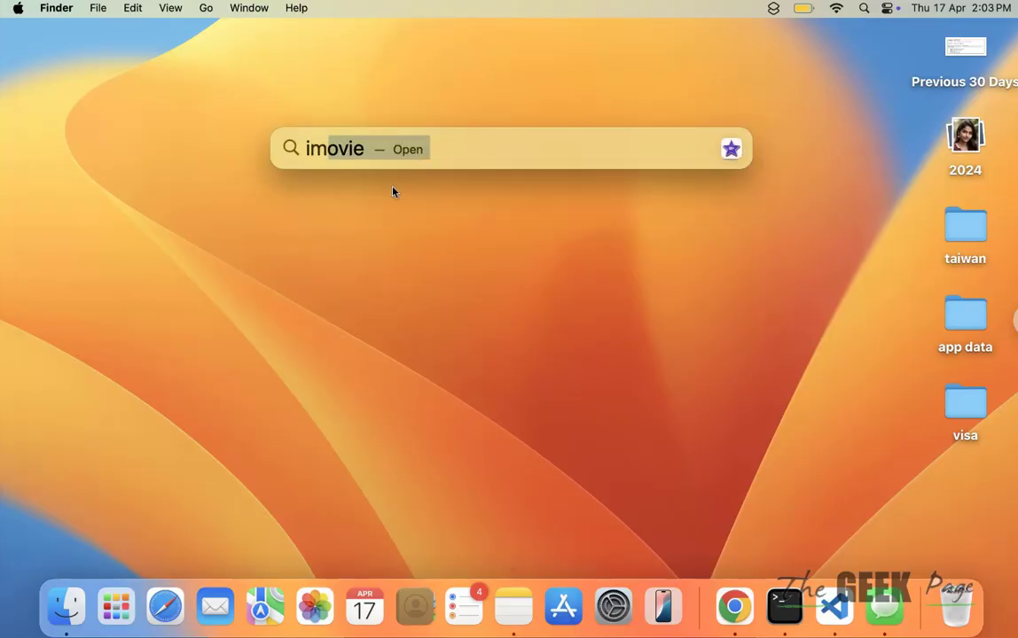
pyautogui.click(371, 194)
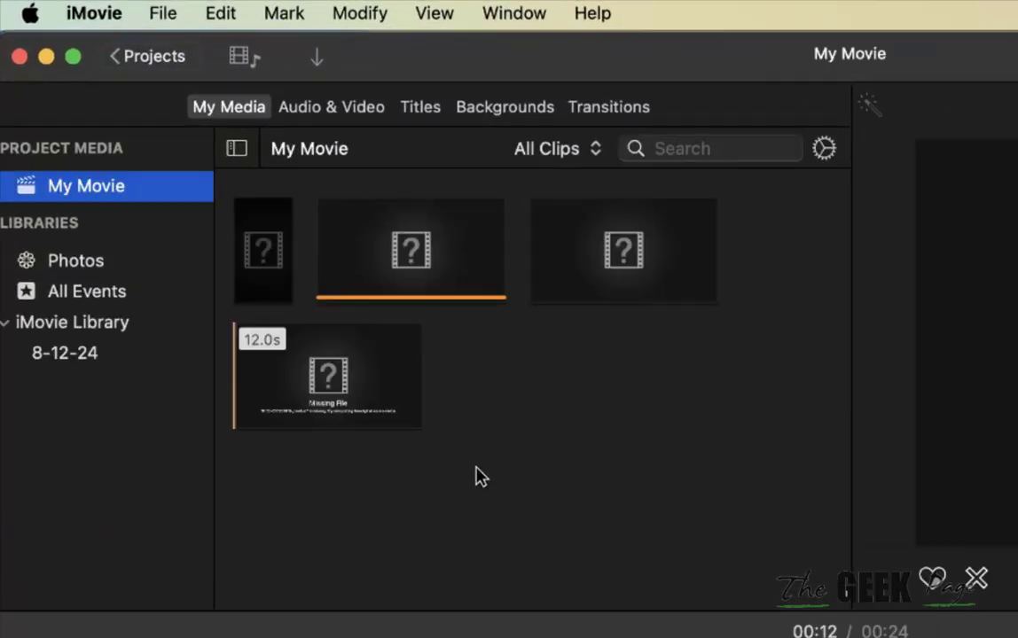
# Step: Delete all render files from iMovie's Settings and confirm
pyautogui.click(94, 13)
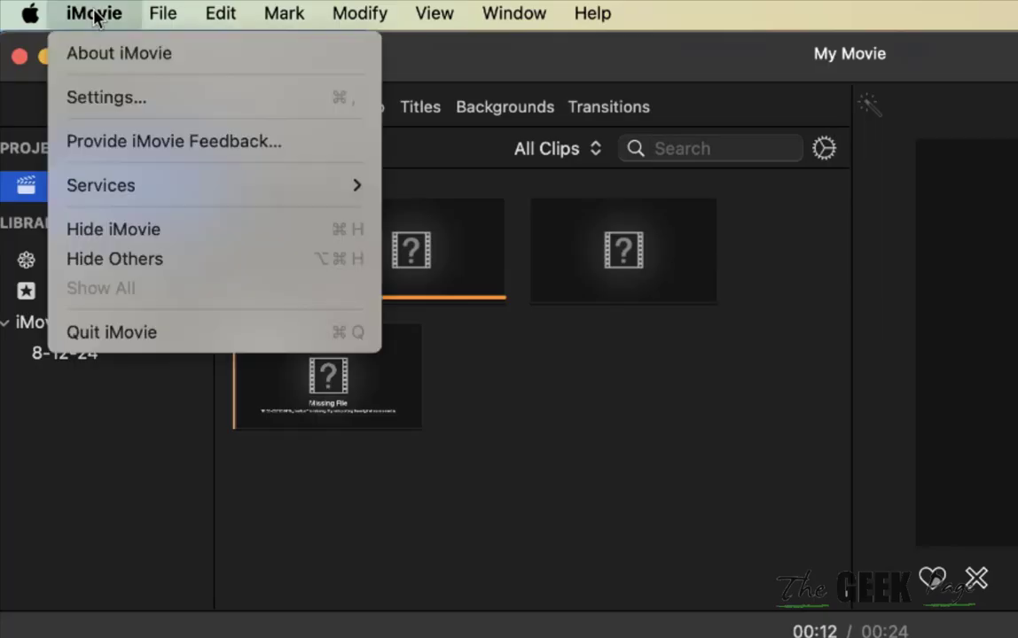
pyautogui.click(139, 109)
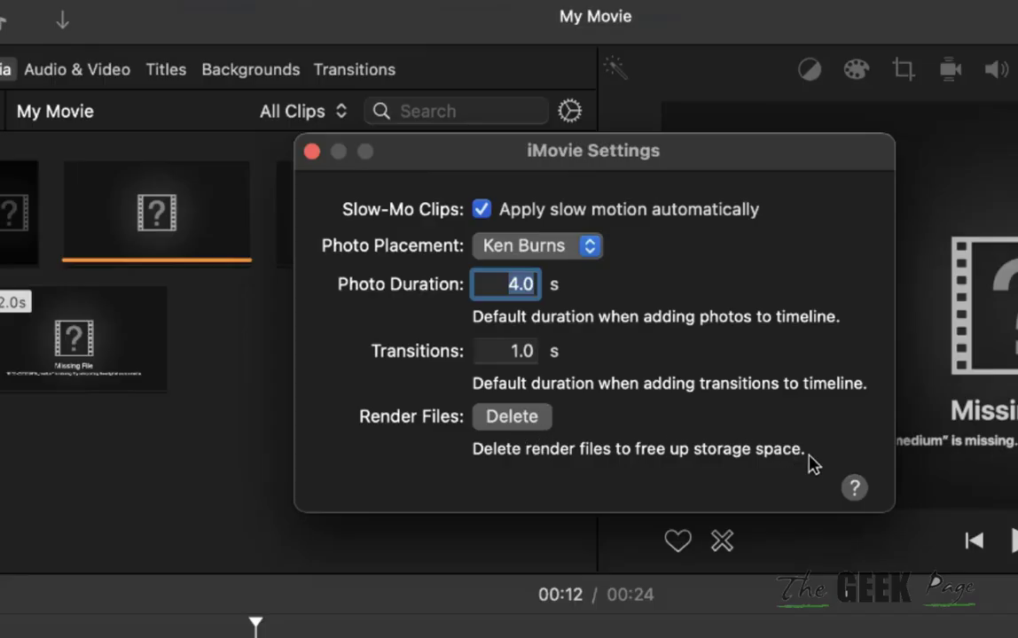
pyautogui.click(539, 422)
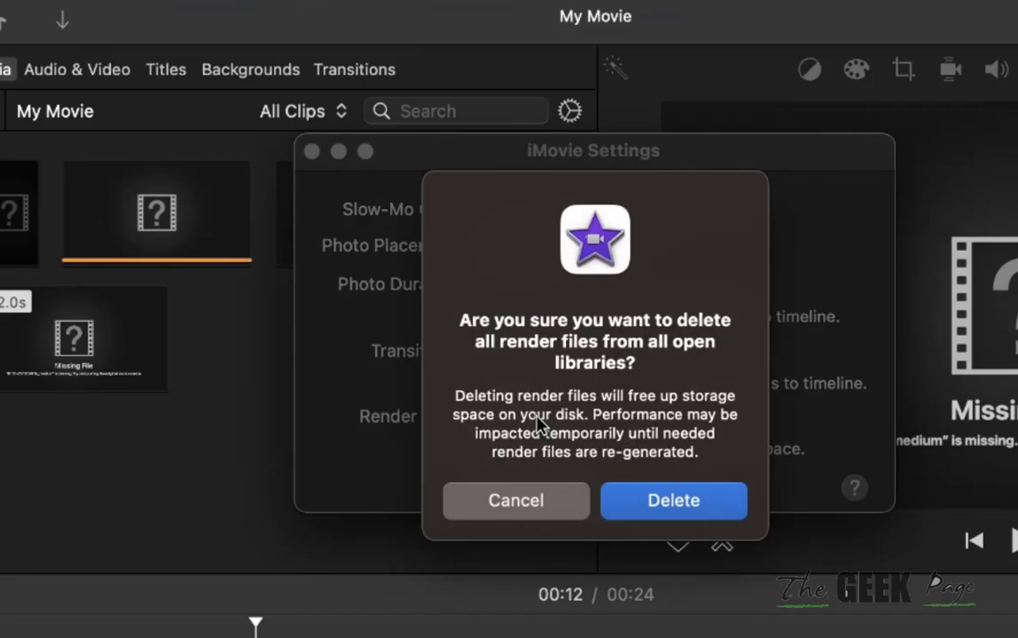
pyautogui.click(656, 515)
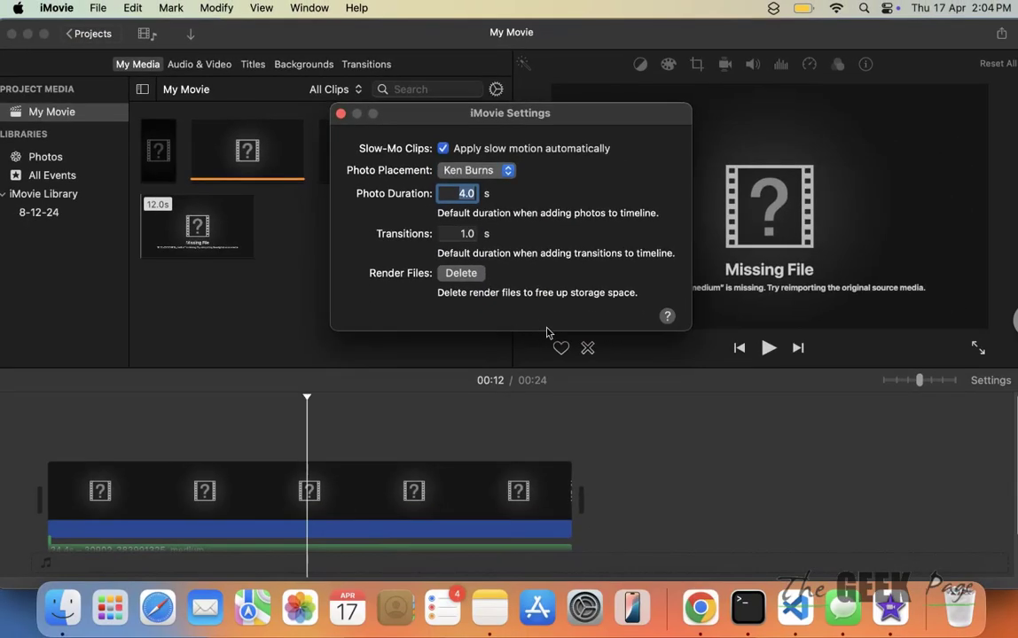
# Step: Close iMovie's Settings and main window, then permanently empty the Bin from the Dock
pyautogui.click(341, 113)
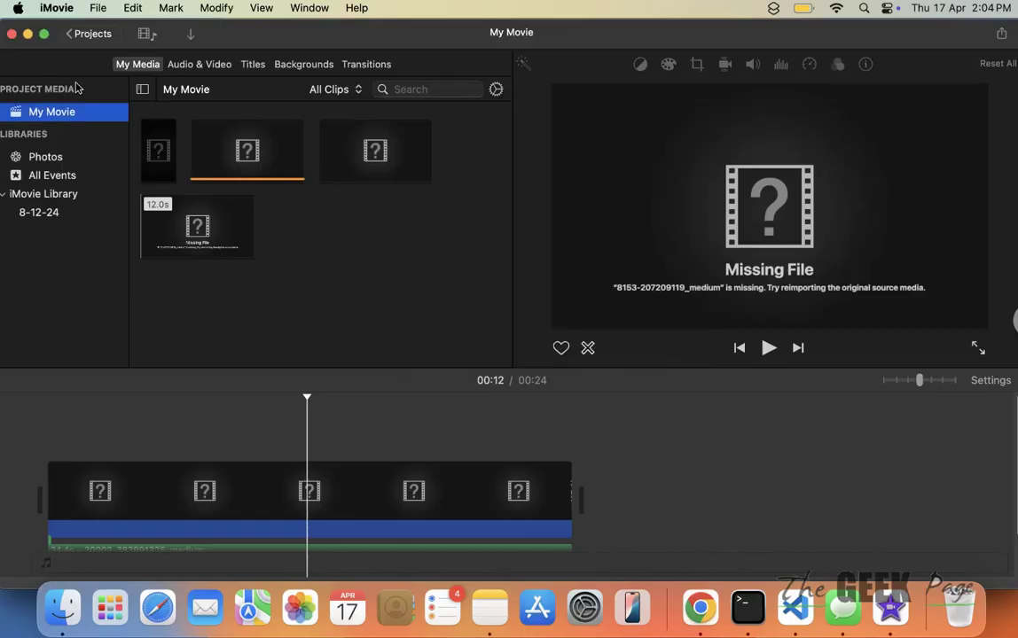
pyautogui.click(11, 34)
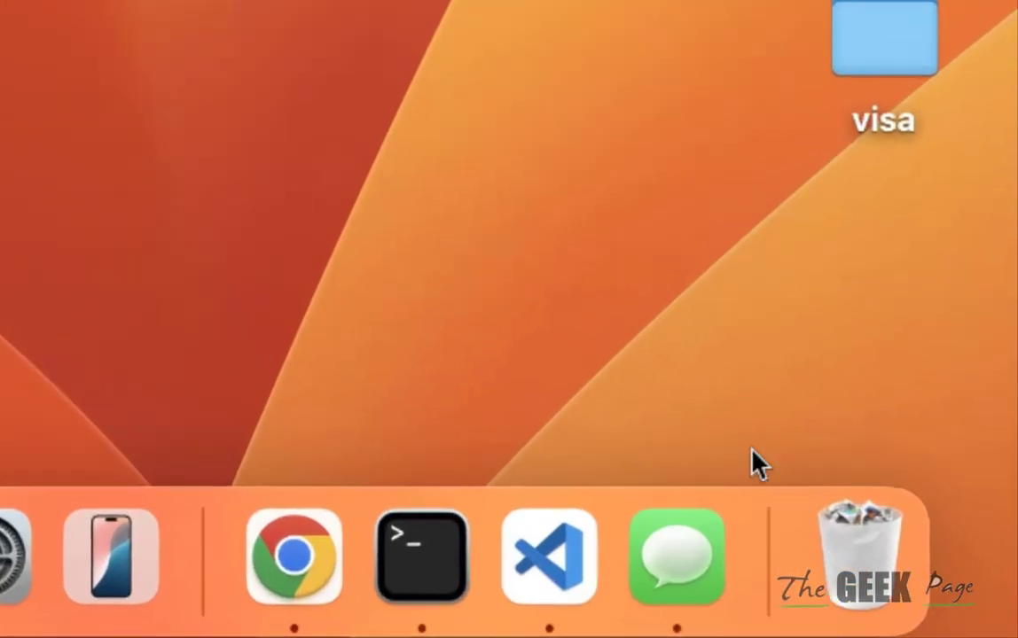
pyautogui.rightClick(882, 557)
pyautogui.click(900, 417)
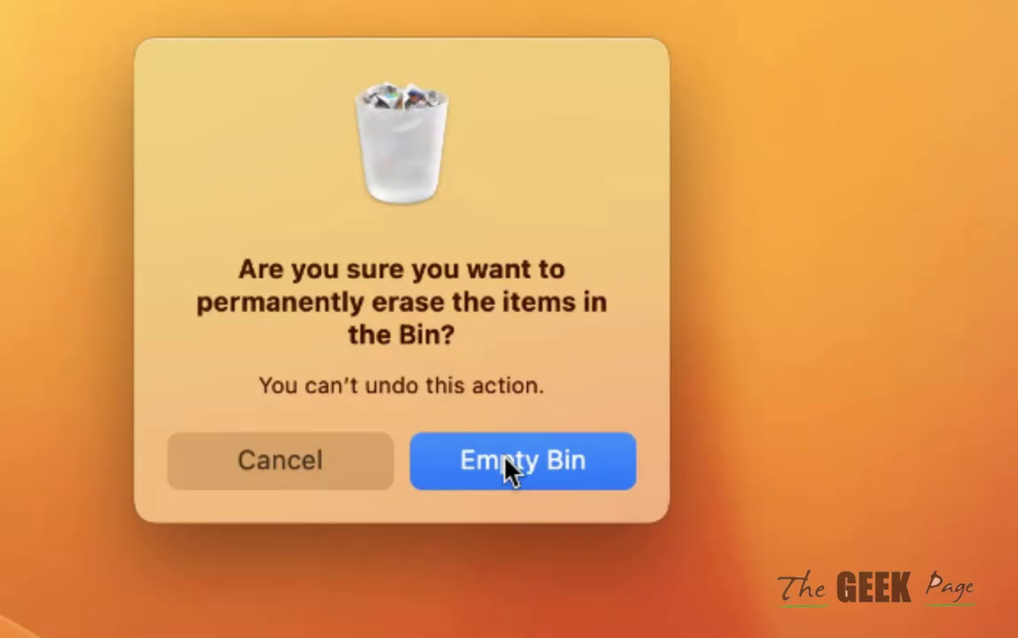
pyautogui.click(505, 463)
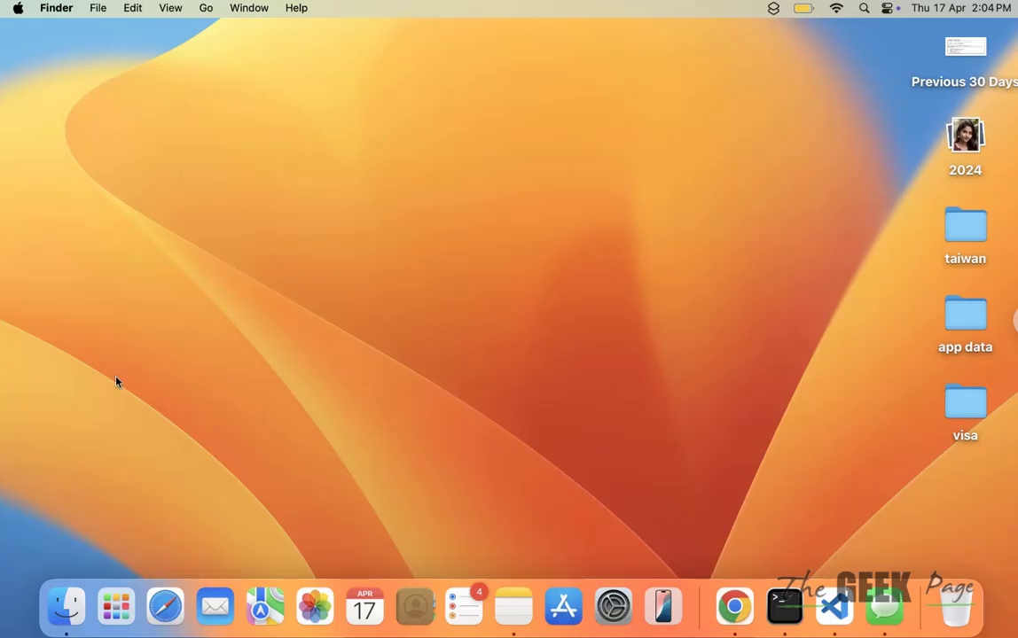
# Step: Search the whole Mac for '.' from Macintosh HD and add a new criterion row
pyautogui.click(66, 607)
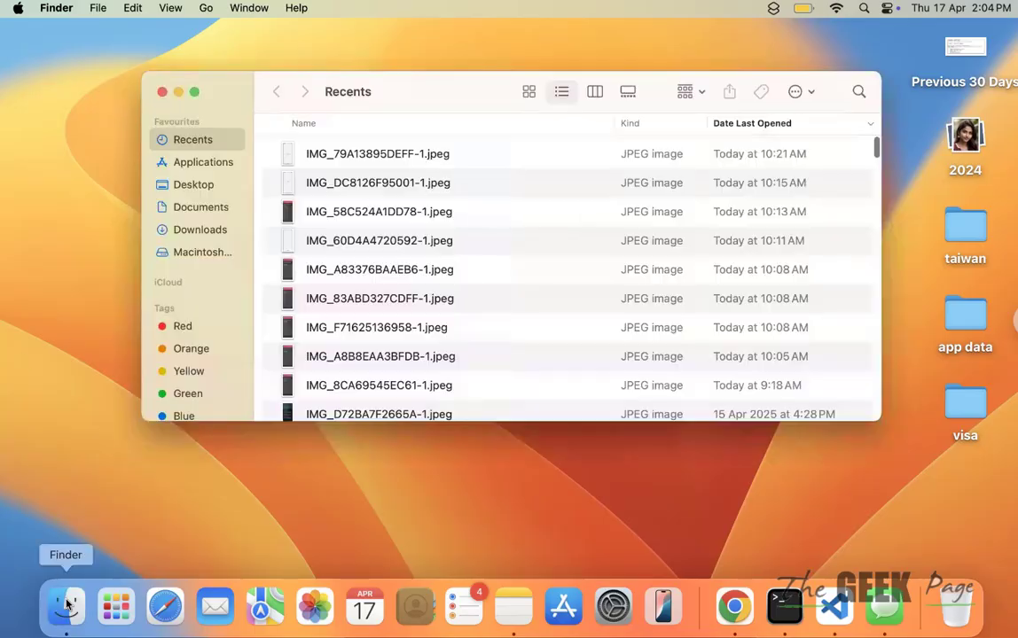
pyautogui.click(204, 255)
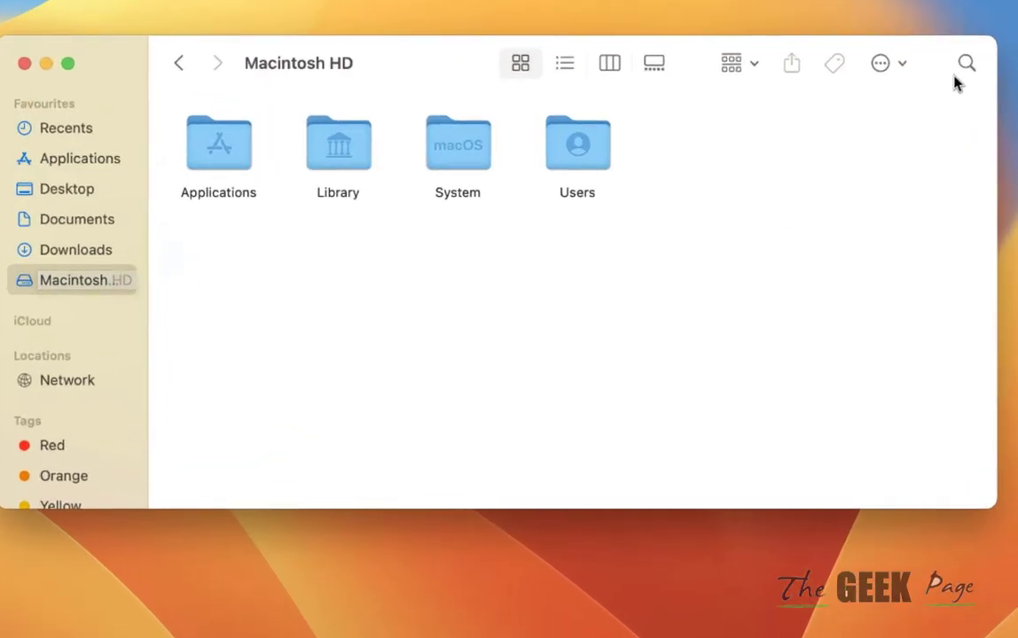
pyautogui.click(966, 63)
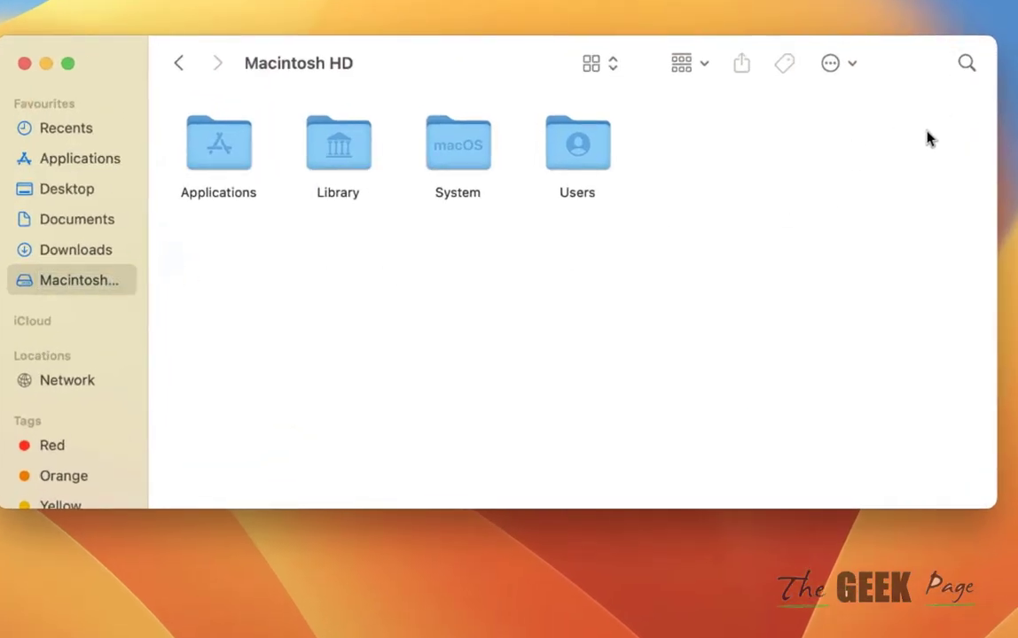
pyautogui.write('.')
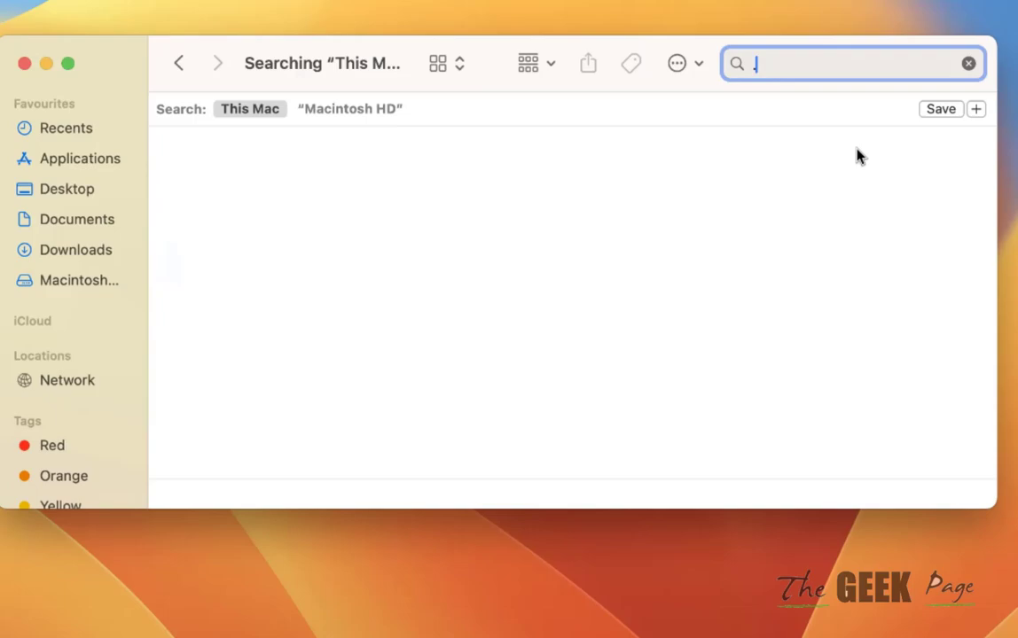
pyautogui.press('Return')
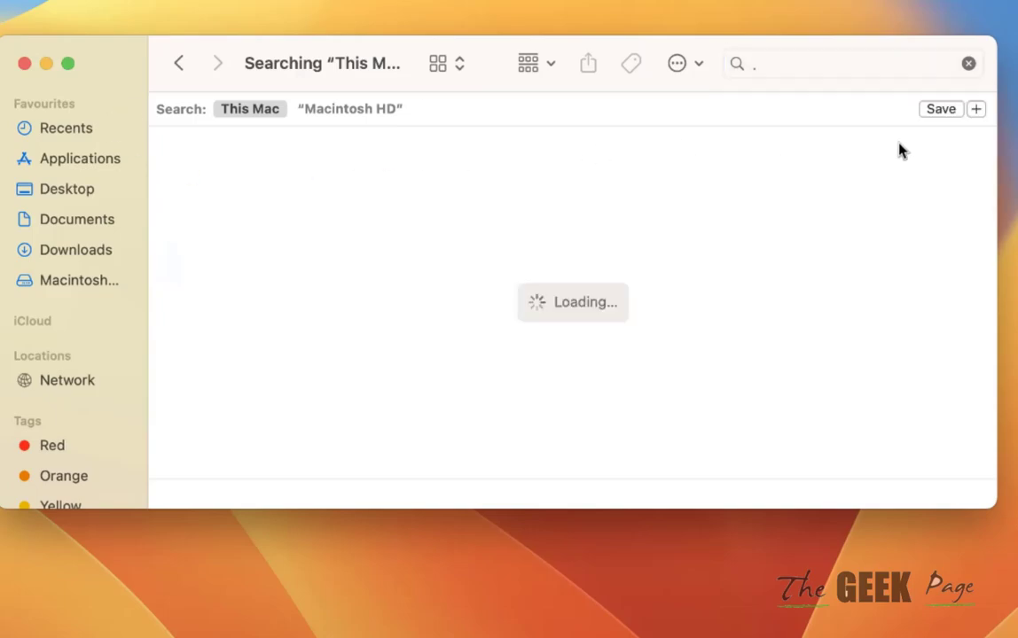
pyautogui.click(975, 108)
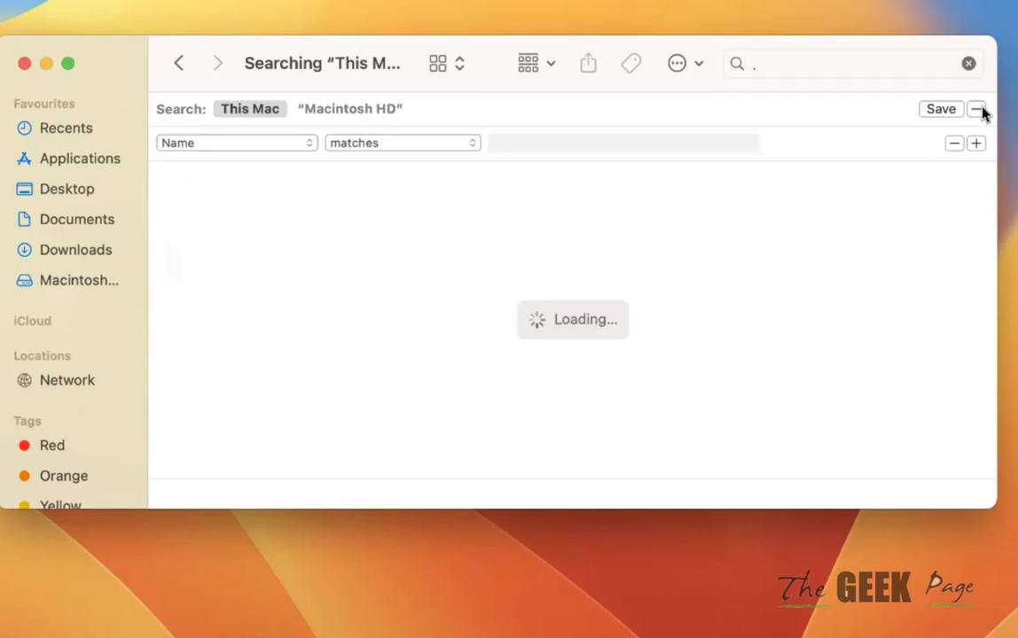
pyautogui.click(281, 149)
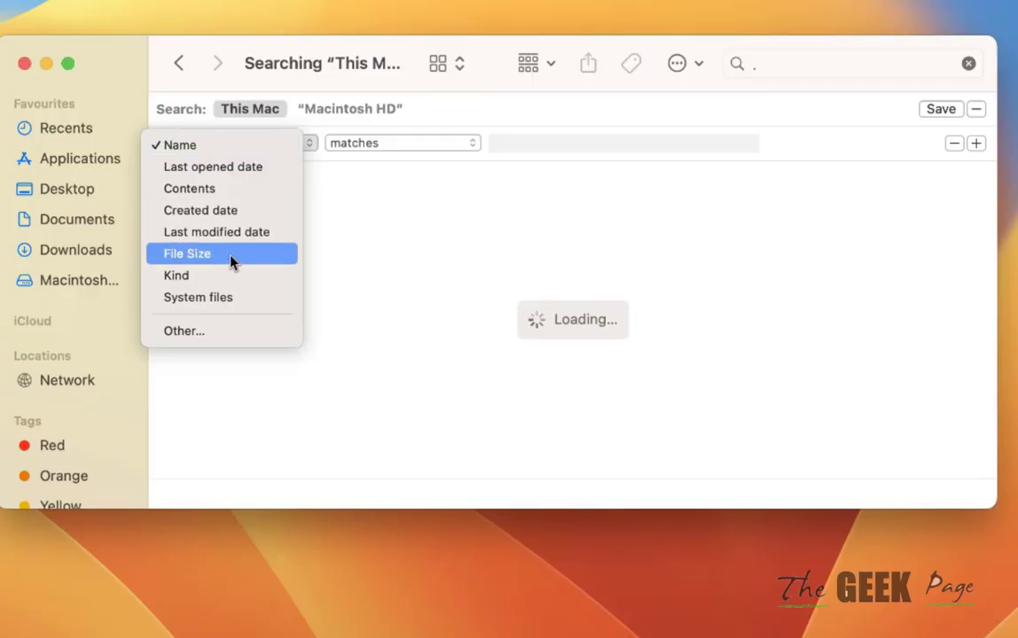
# Step: Add the File Size attribute and filter results to files greater than 100 MB
pyautogui.click(213, 330)
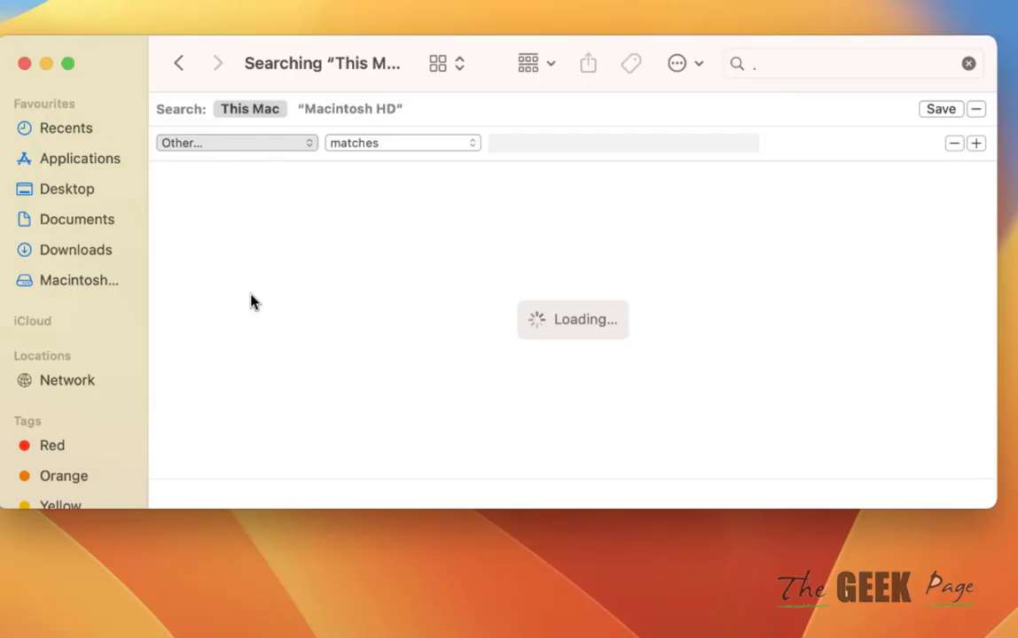
pyautogui.write('f')
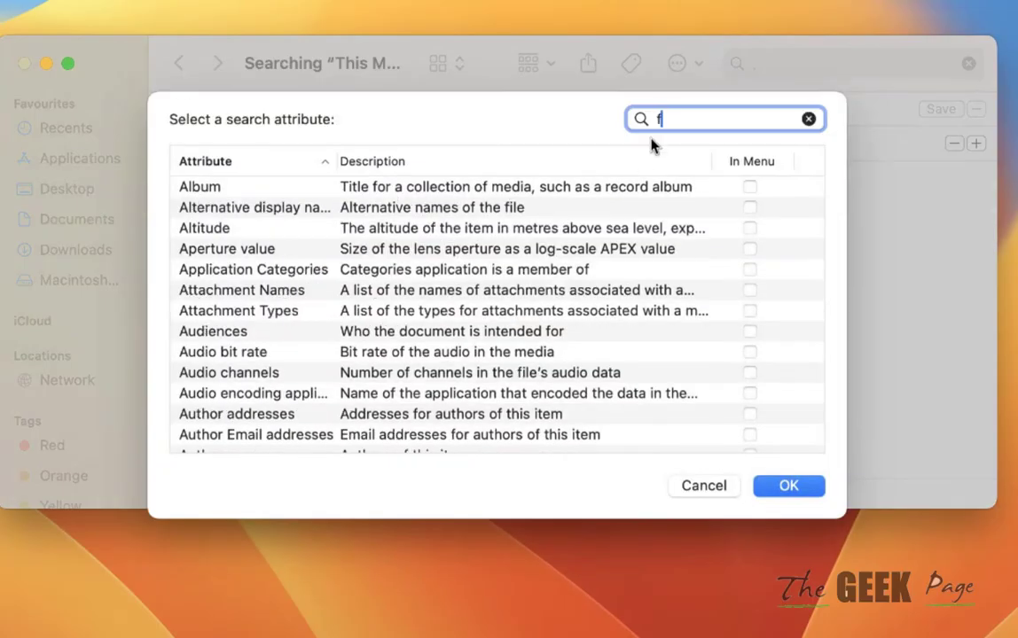
pyautogui.write('il')
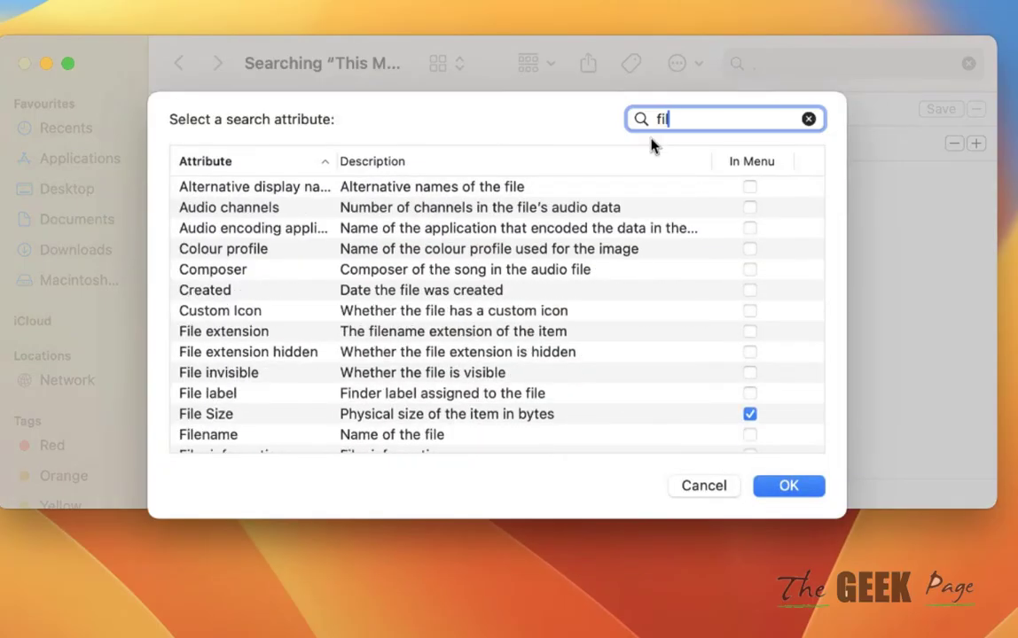
pyautogui.write('e s')
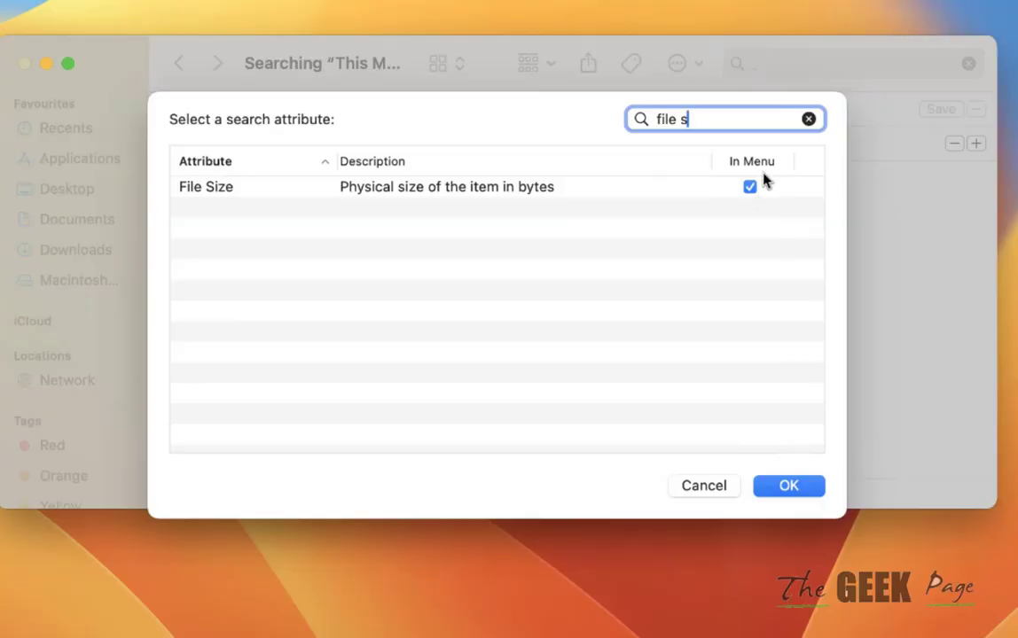
pyautogui.click(792, 493)
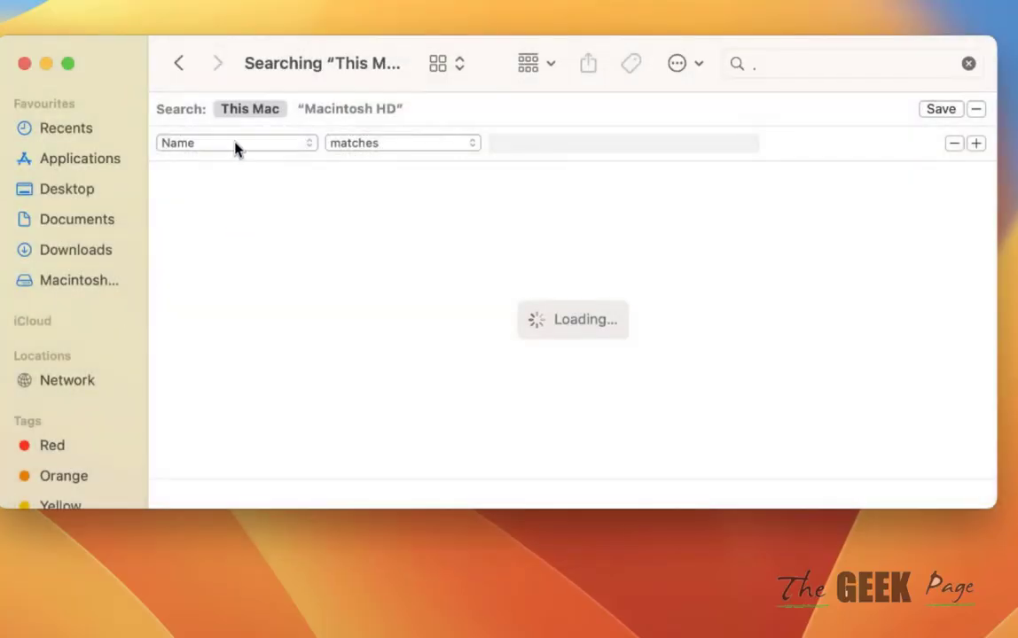
pyautogui.click(234, 146)
pyautogui.click(223, 262)
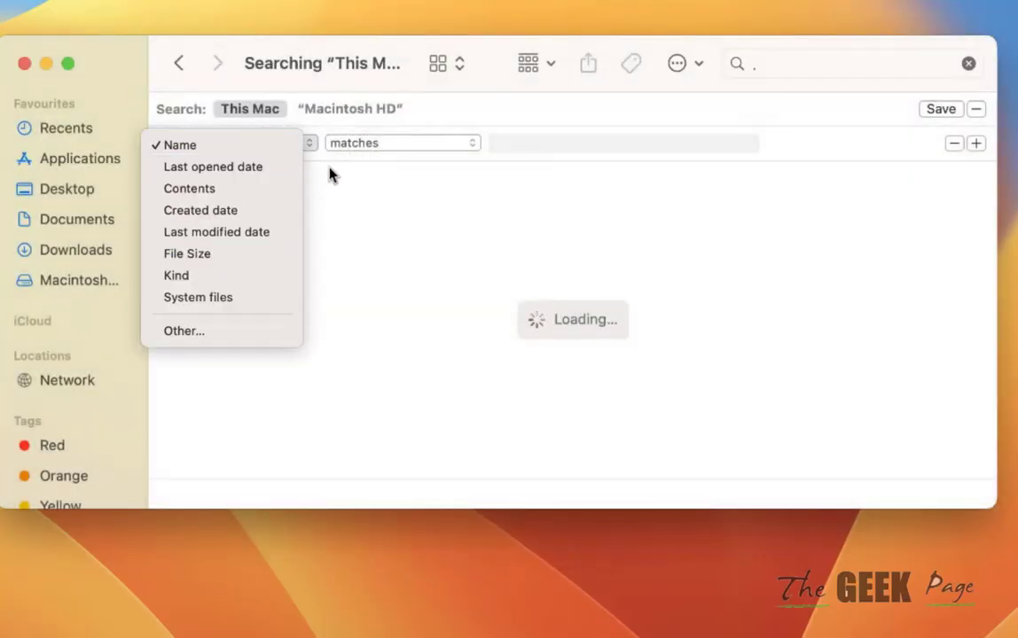
pyautogui.click(391, 146)
pyautogui.click(395, 189)
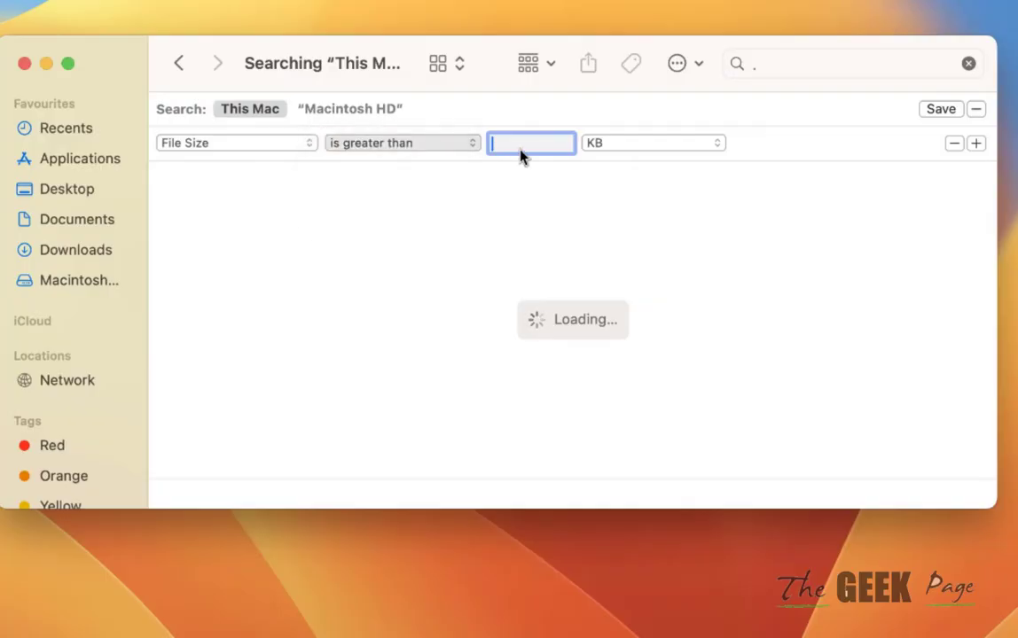
pyautogui.write('100')
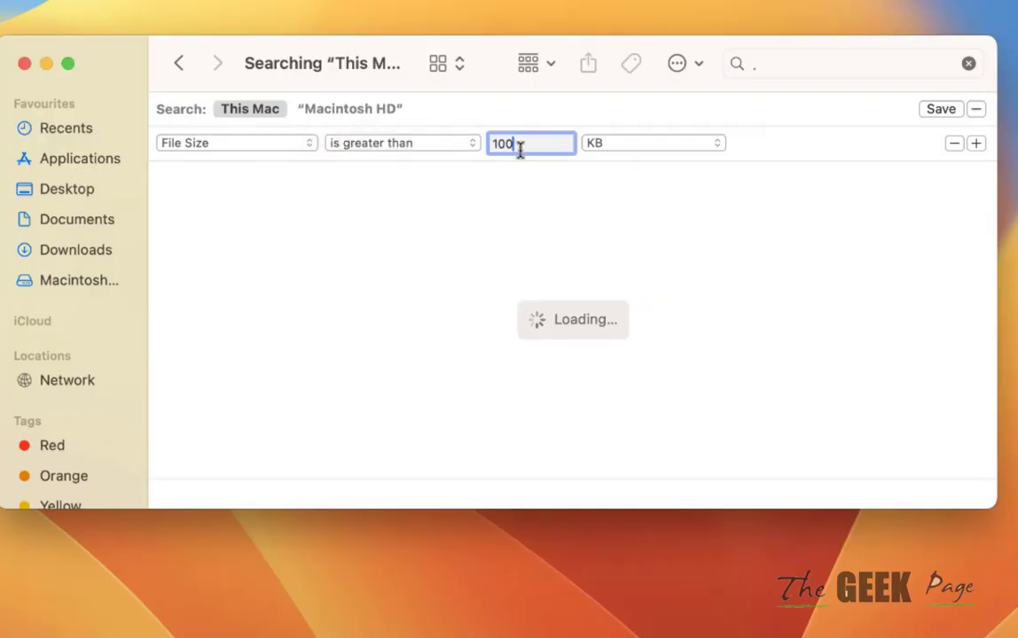
pyautogui.click(652, 143)
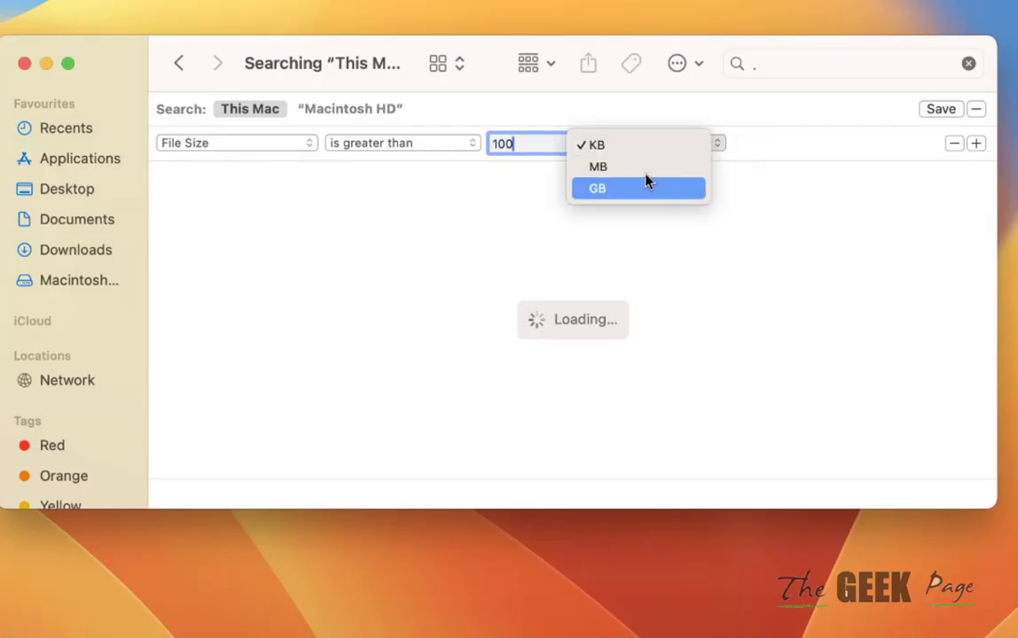
pyautogui.click(647, 169)
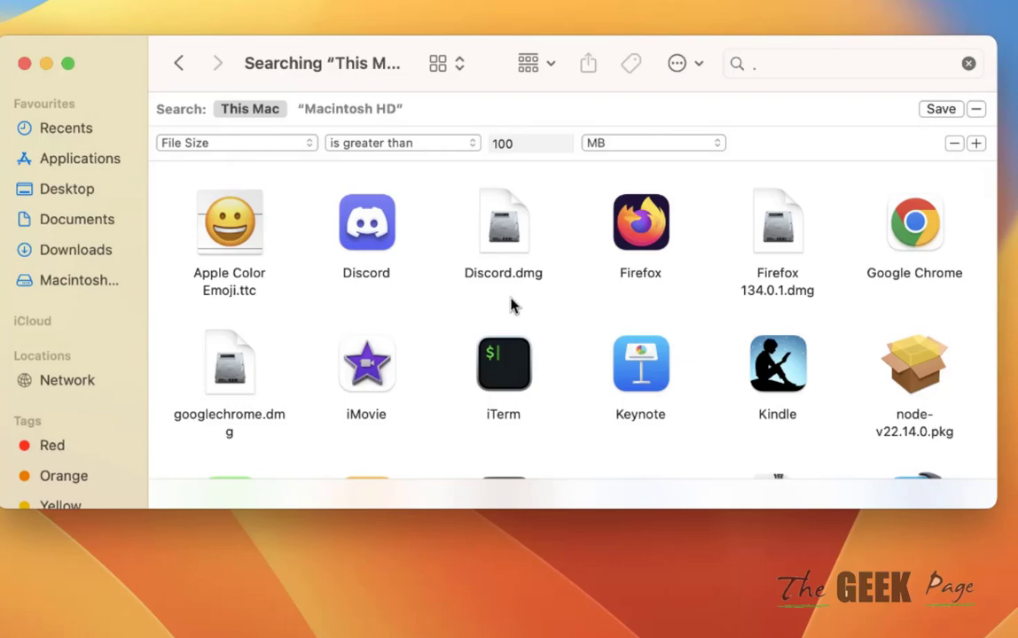
# Step: Scroll through the over-100 MB results like Xcode and Numbers, then close the window
pyautogui.scroll(-5, 381, 268)
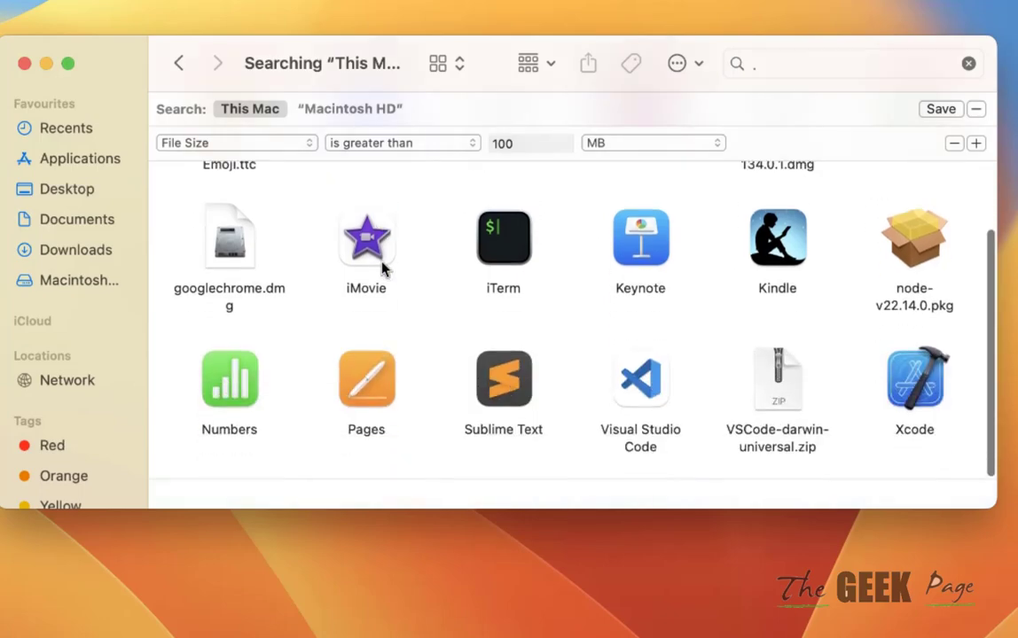
pyautogui.scroll(5, 381, 268)
pyautogui.scroll(-5, 381, 268)
pyautogui.scroll(-1, 71, 133)
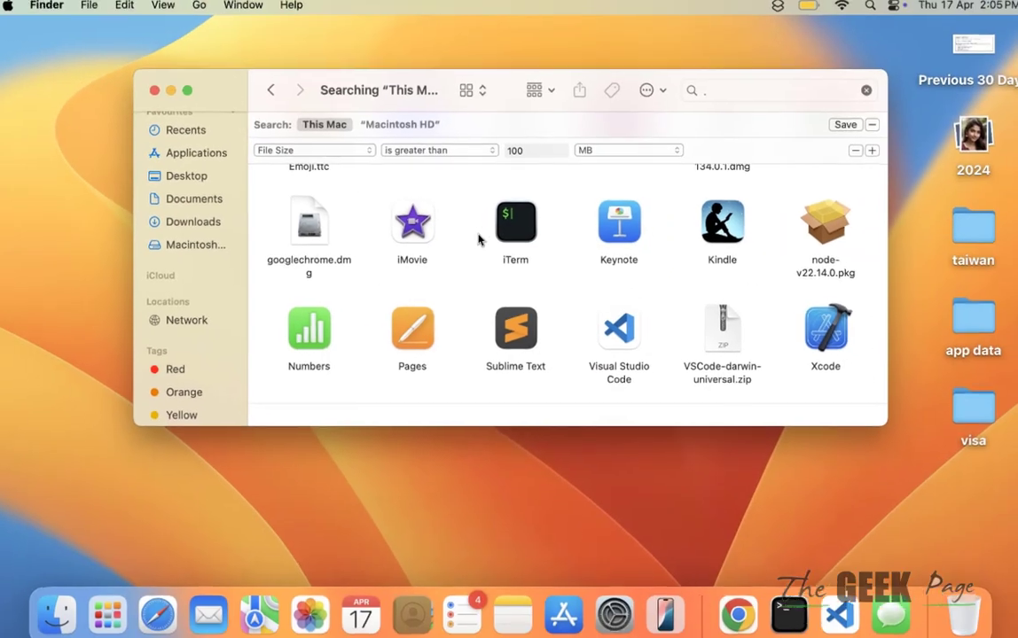
pyautogui.scroll(4, 479, 238)
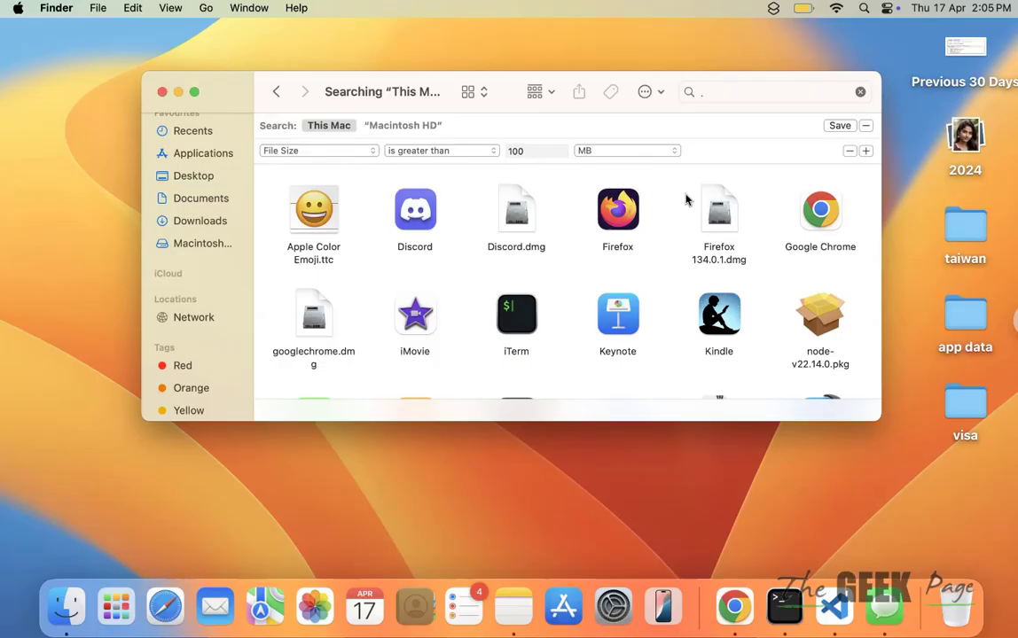
pyautogui.click(161, 94)
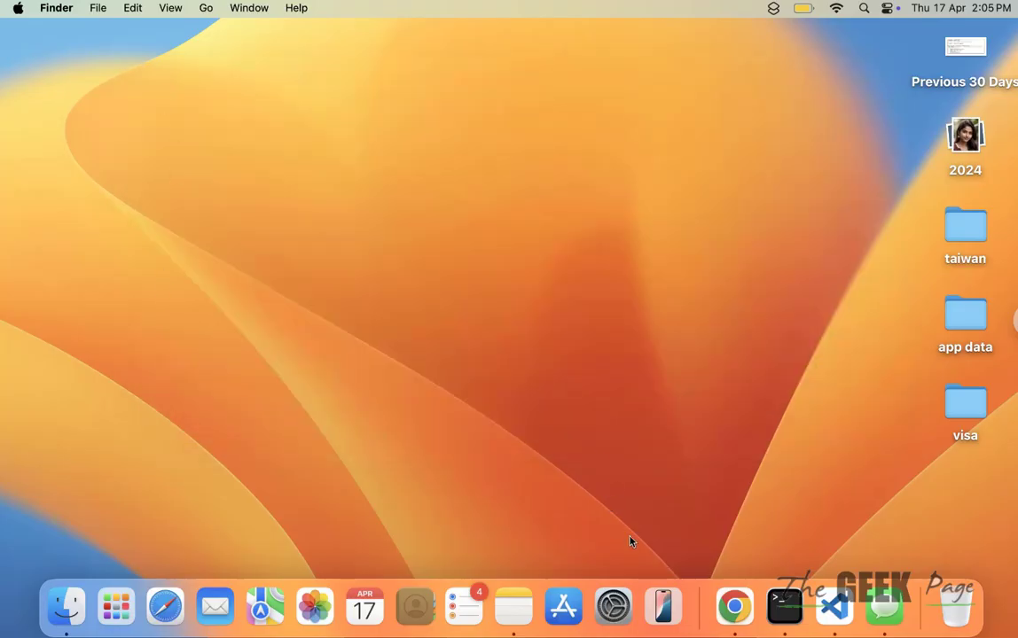
# Step: Review Storage's Applications list by size, cancelling a Firefox deletion before closing it
pyautogui.click(613, 607)
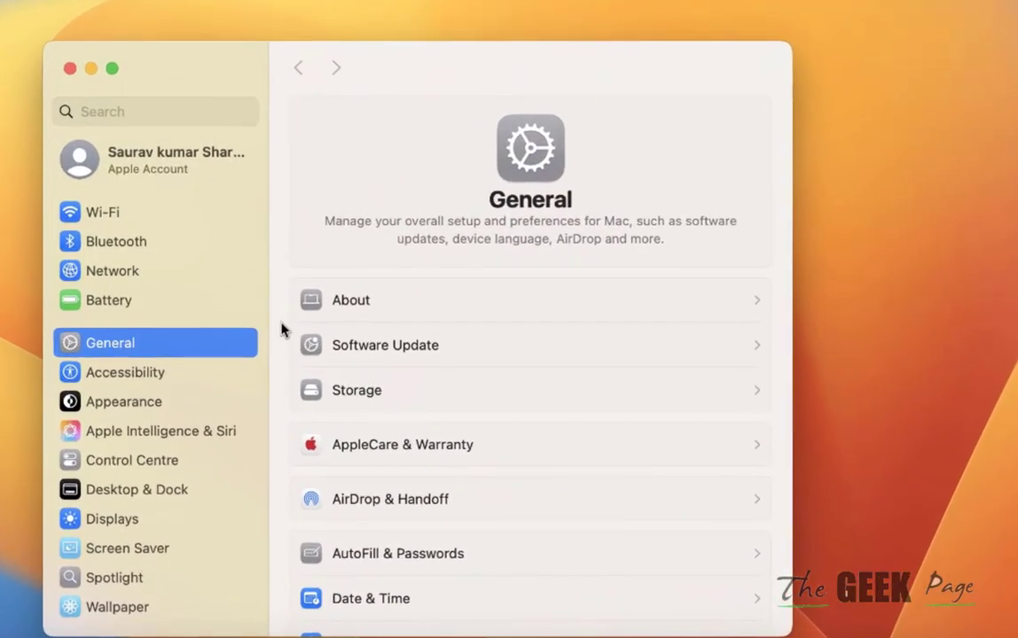
pyautogui.click(448, 398)
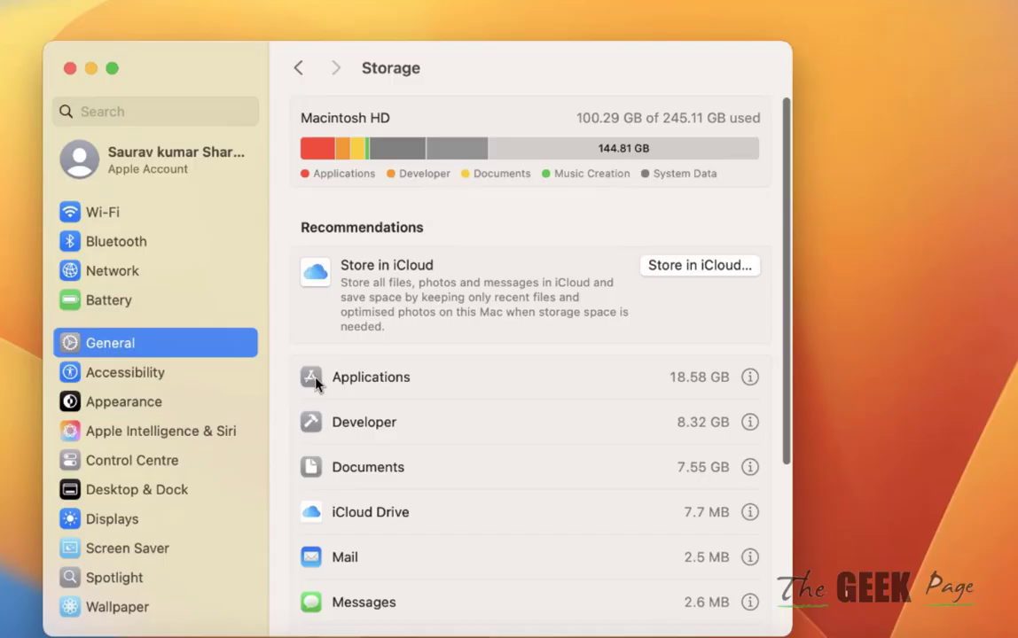
pyautogui.click(318, 379)
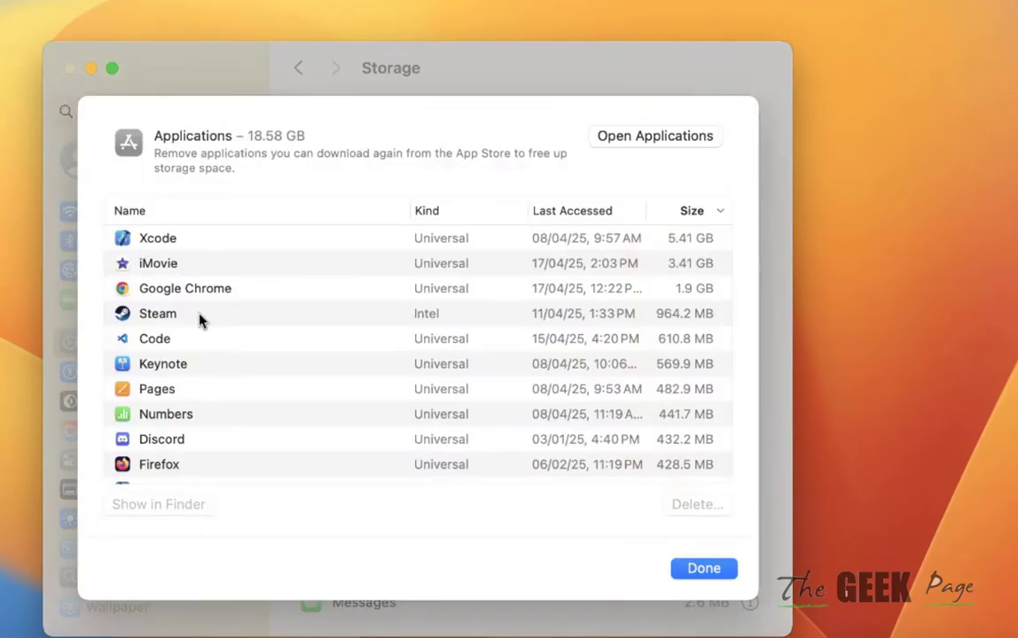
pyautogui.scroll(-1, 198, 318)
pyautogui.scroll(-5, 198, 318)
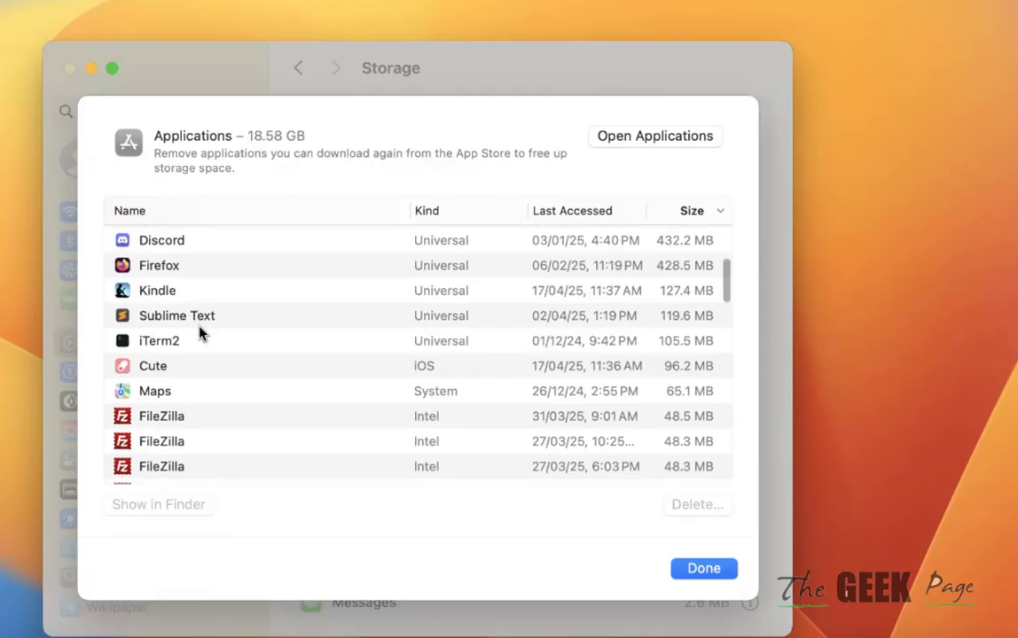
pyautogui.click(160, 267)
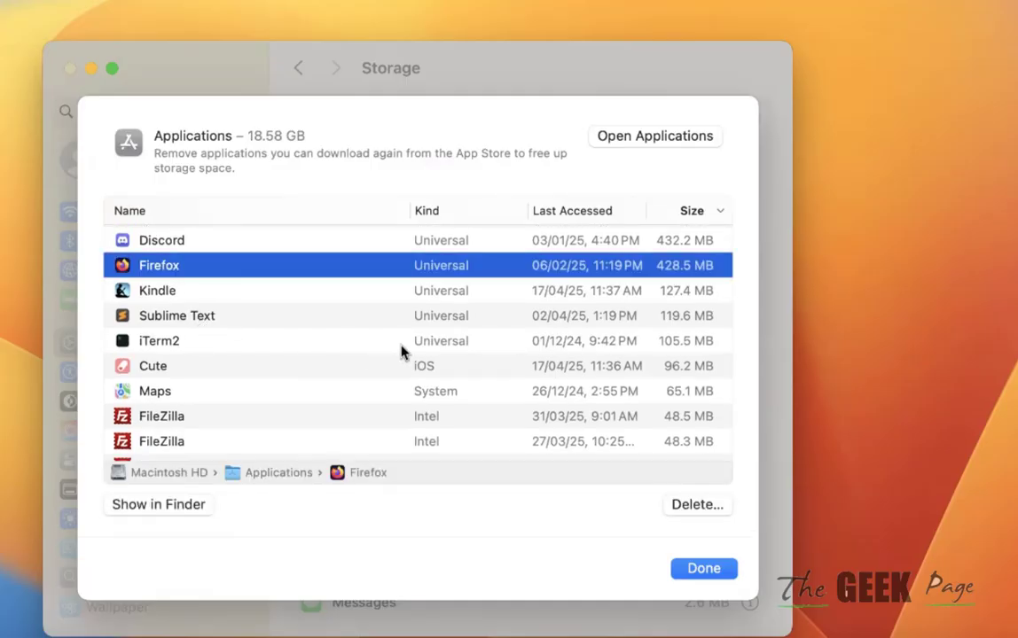
pyautogui.click(698, 506)
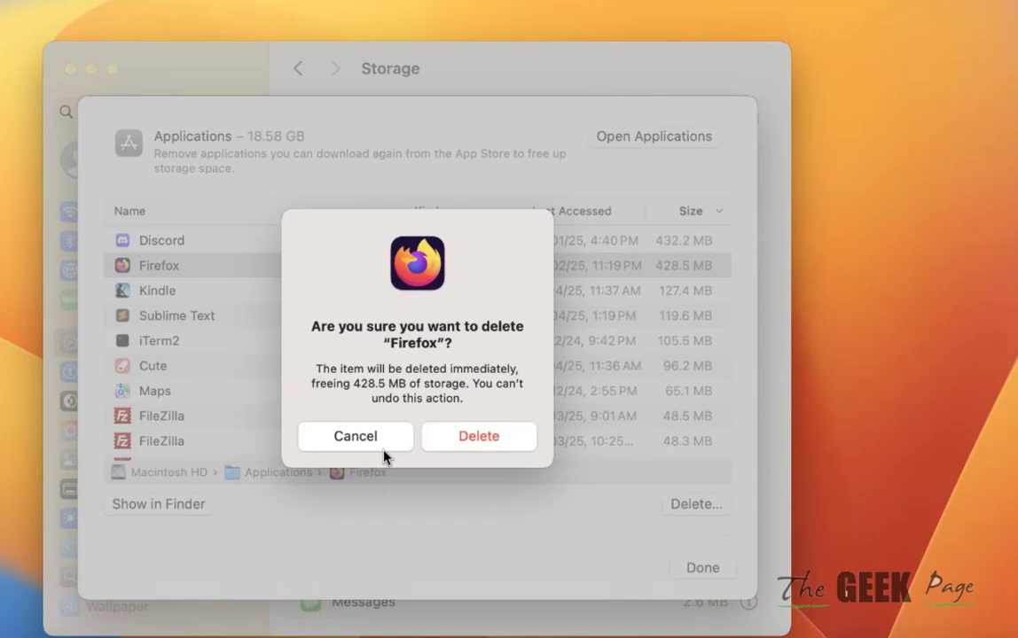
pyautogui.click(382, 452)
pyautogui.click(560, 515)
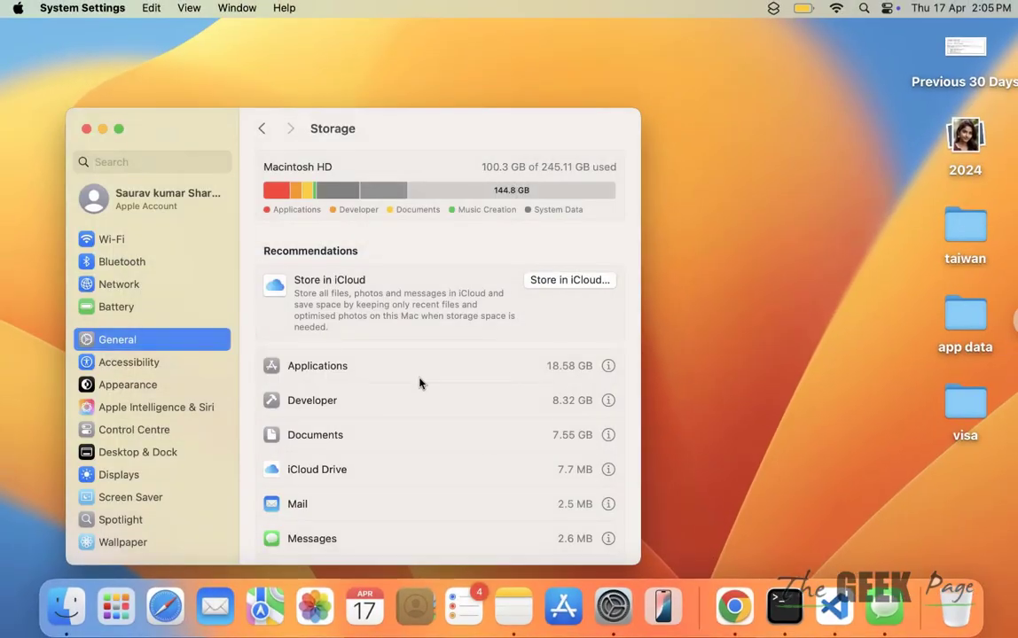
# Step: Scroll the Storage page, empty the Bin from the Dock, and close System Settings
pyautogui.scroll(-5, 413, 382)
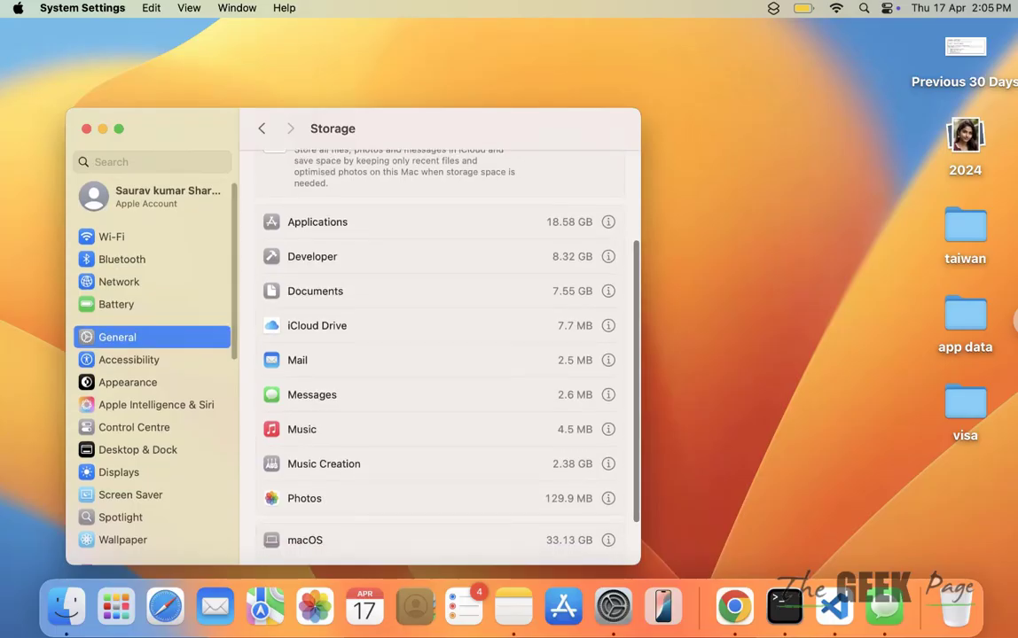
pyautogui.rightClick(953, 607)
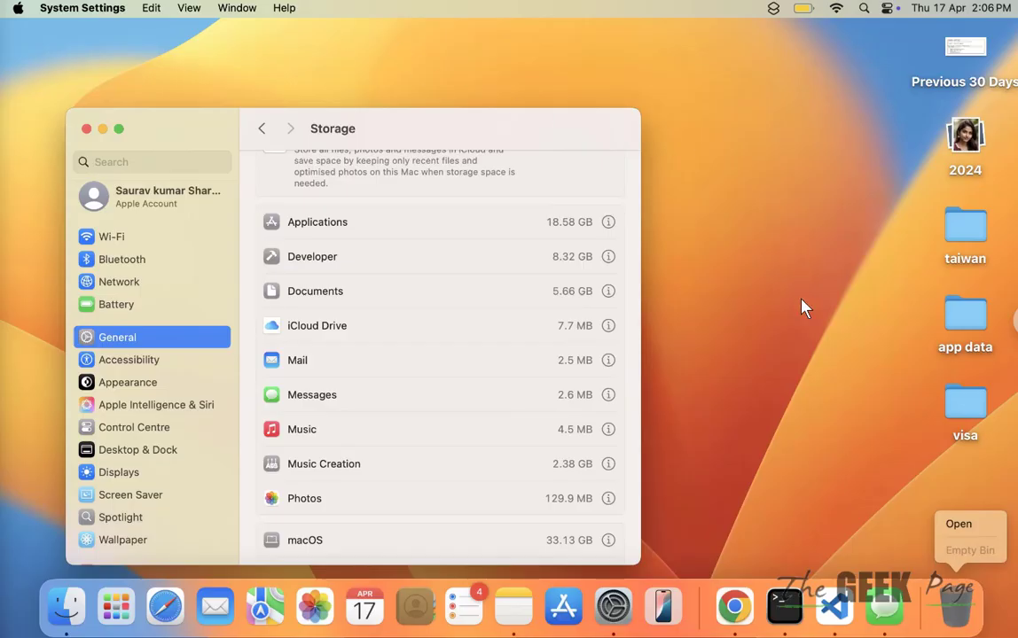
pyautogui.click(86, 130)
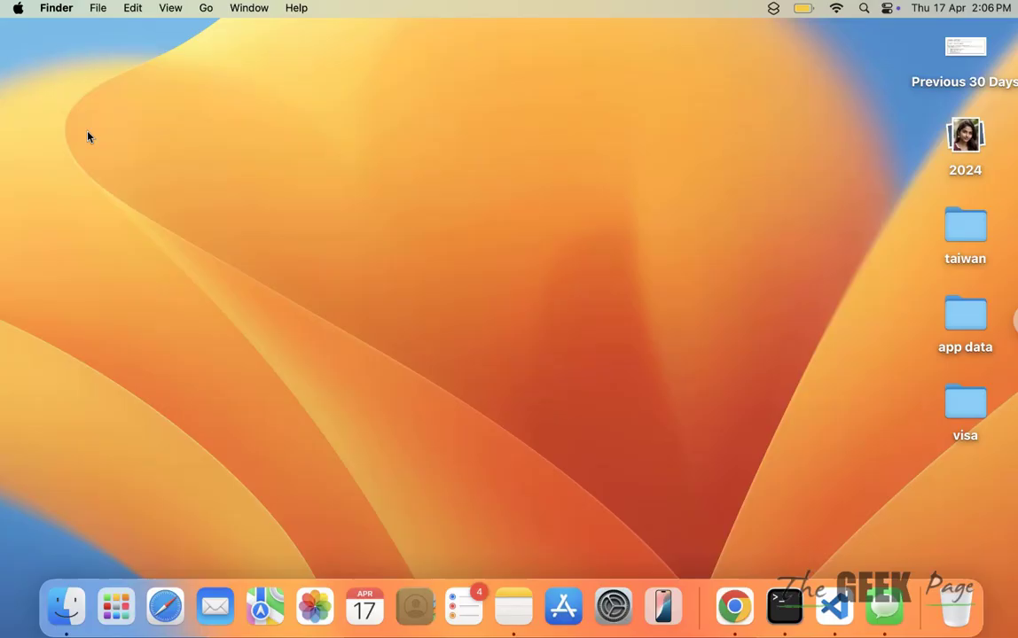
# Step: Drag iMovie from Applications to the Bin, authorising with the account password
pyautogui.click(78, 592)
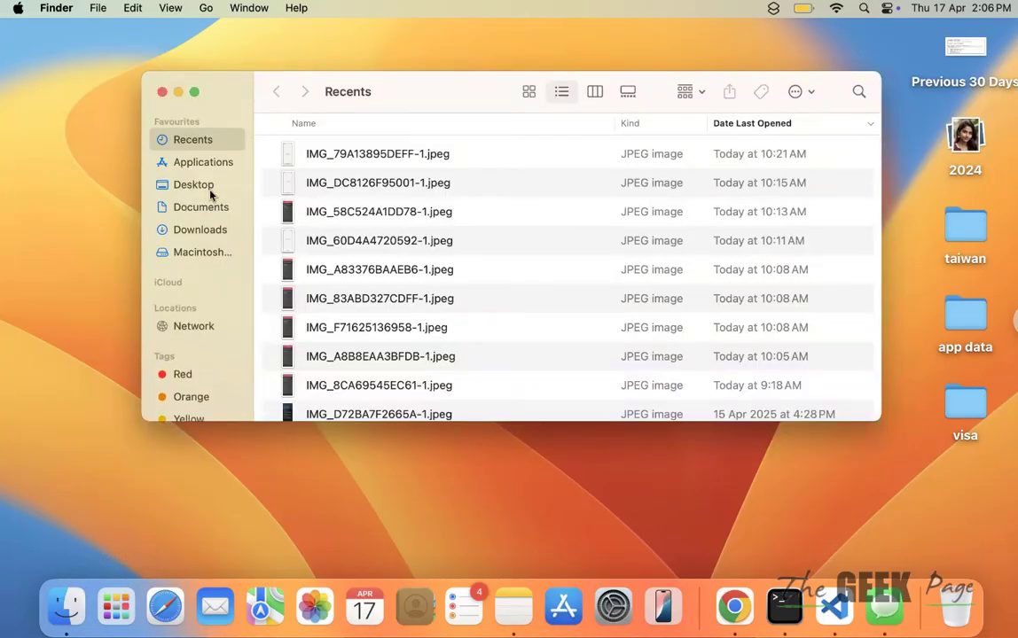
pyautogui.click(211, 162)
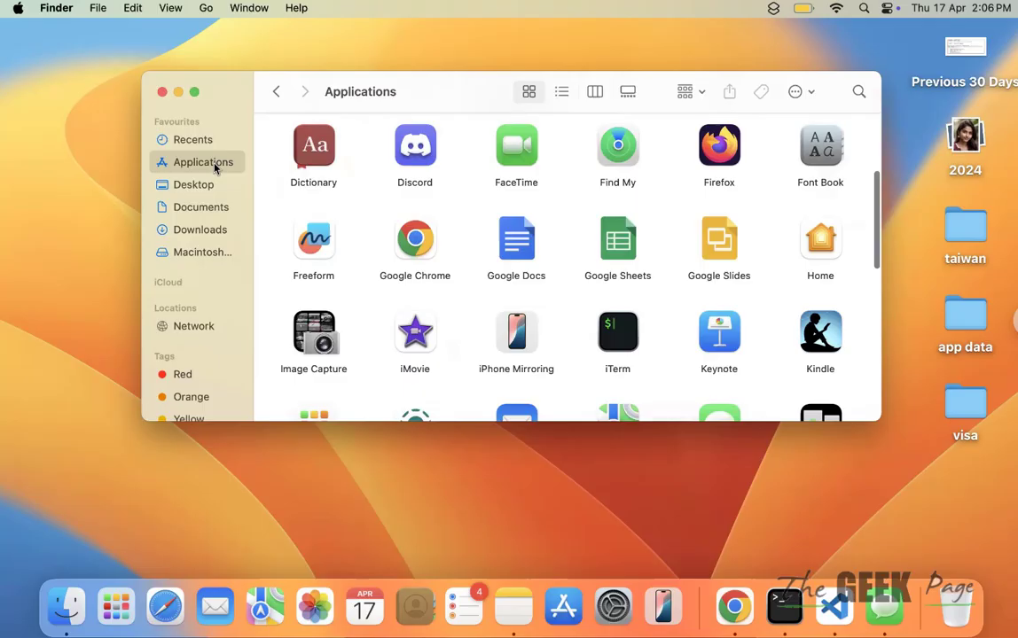
pyautogui.click(508, 247)
pyautogui.press('i')
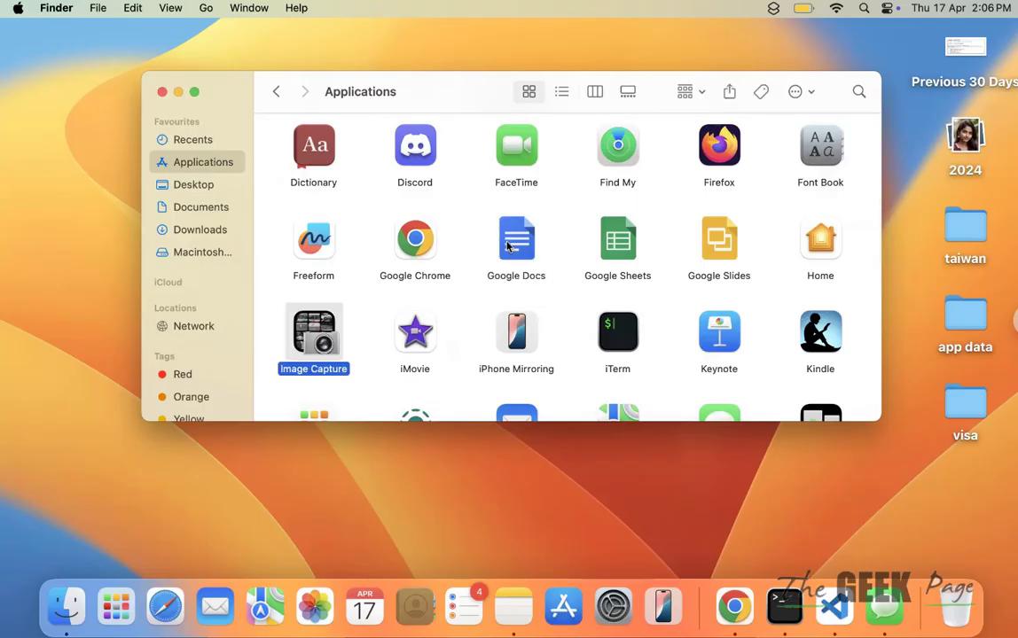
pyautogui.click(416, 329)
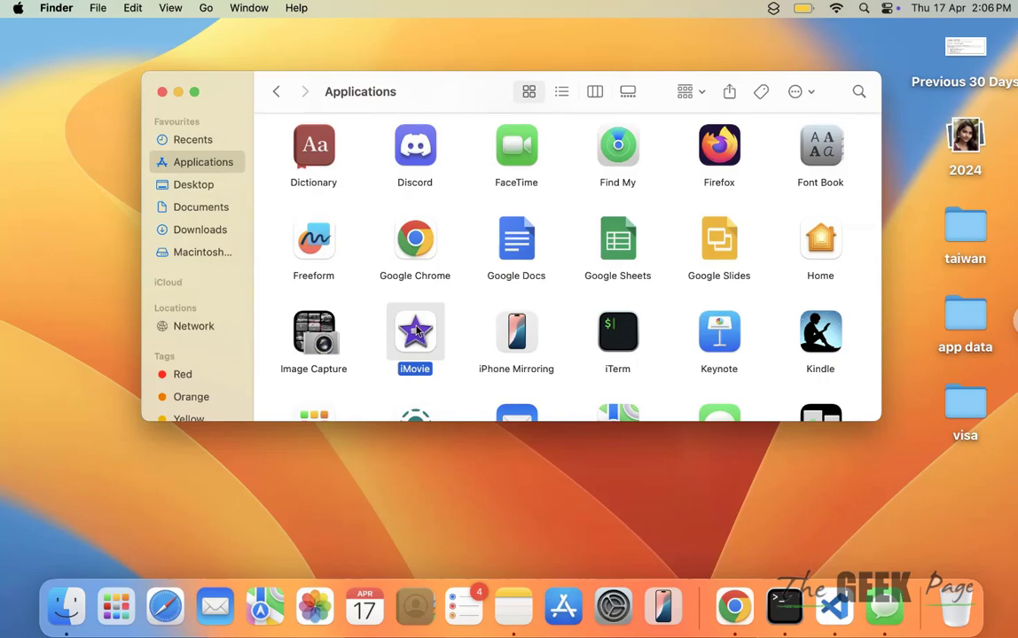
pyautogui.moveTo(416, 330); pyautogui.dragTo(958, 612)
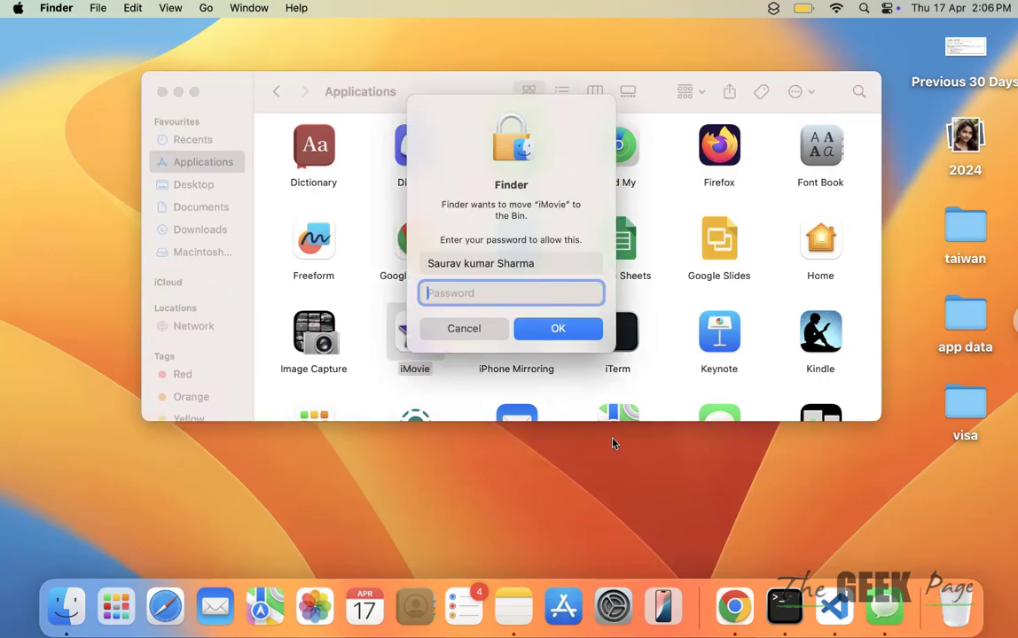
pyautogui.write('sxx')
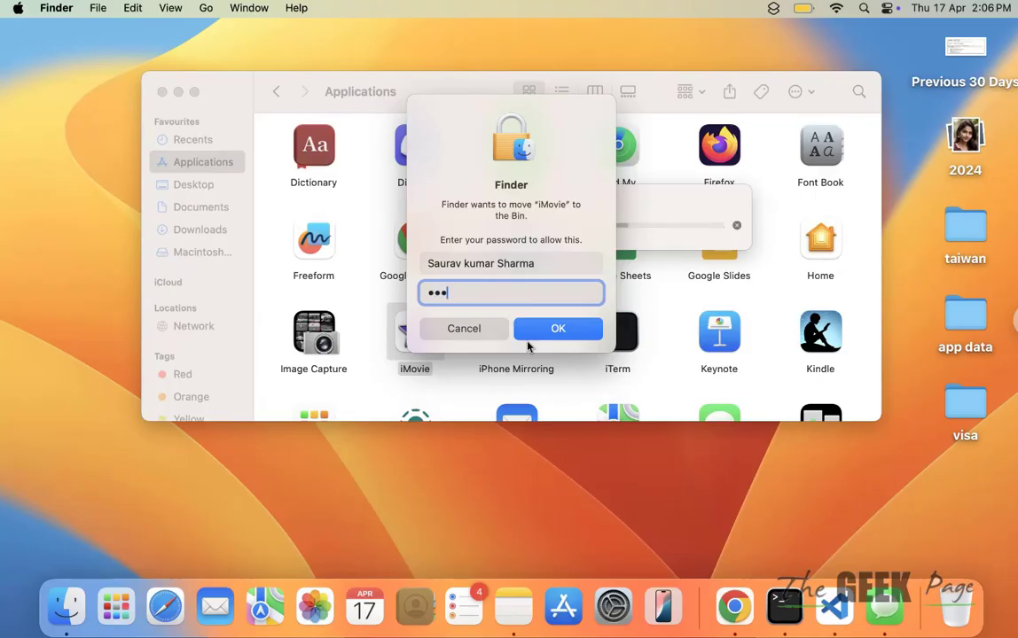
pyautogui.write('xxxx')
pyautogui.press('Return')
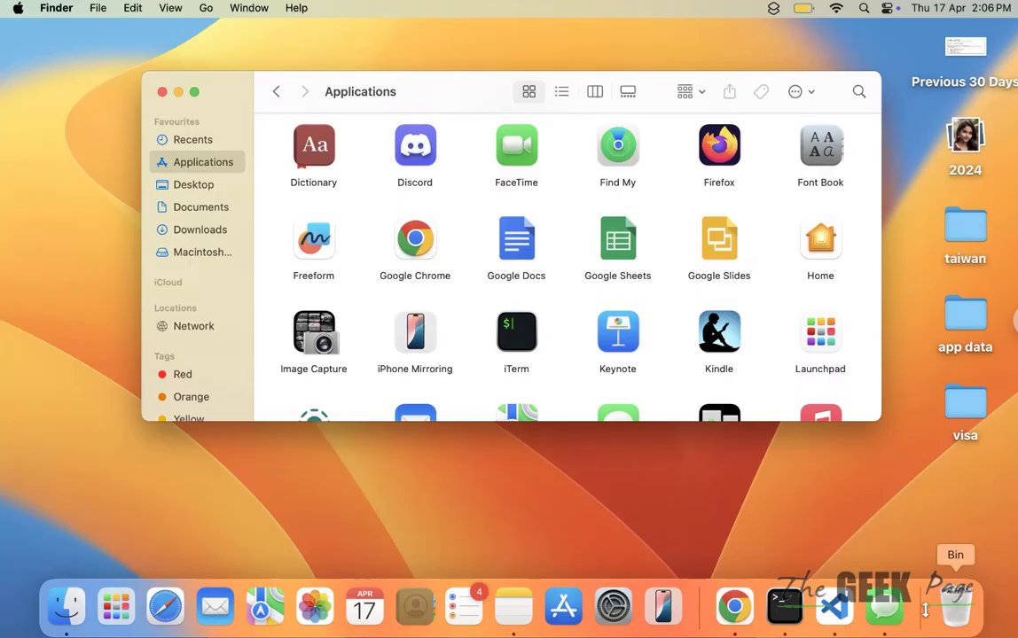
# Step: Search the App Store for iMovie and start re-downloading it via the cloud icon
pyautogui.click(554, 607)
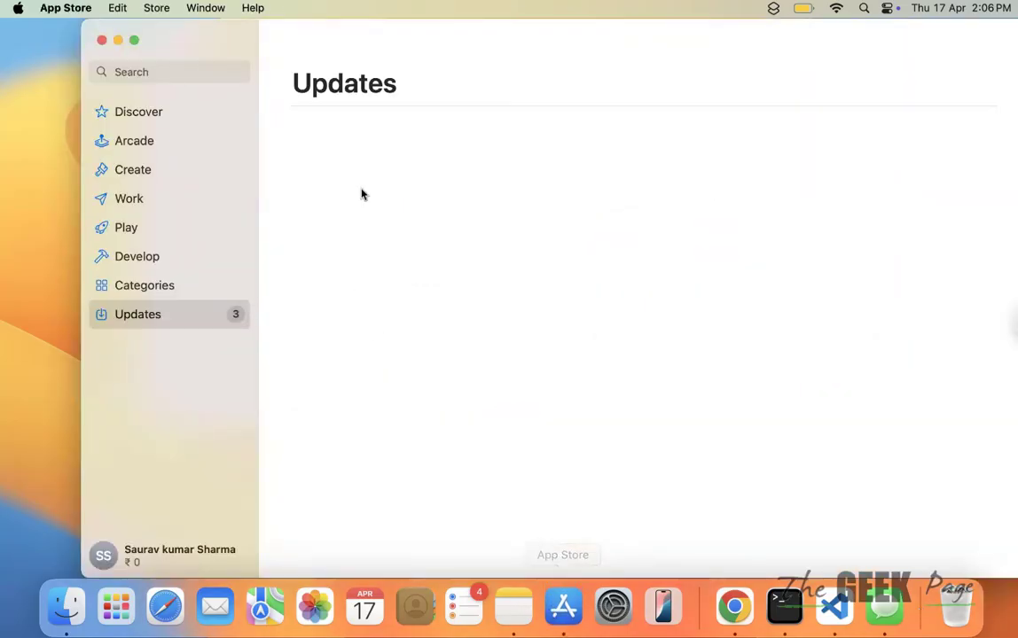
pyautogui.click(156, 74)
pyautogui.write('imovie')
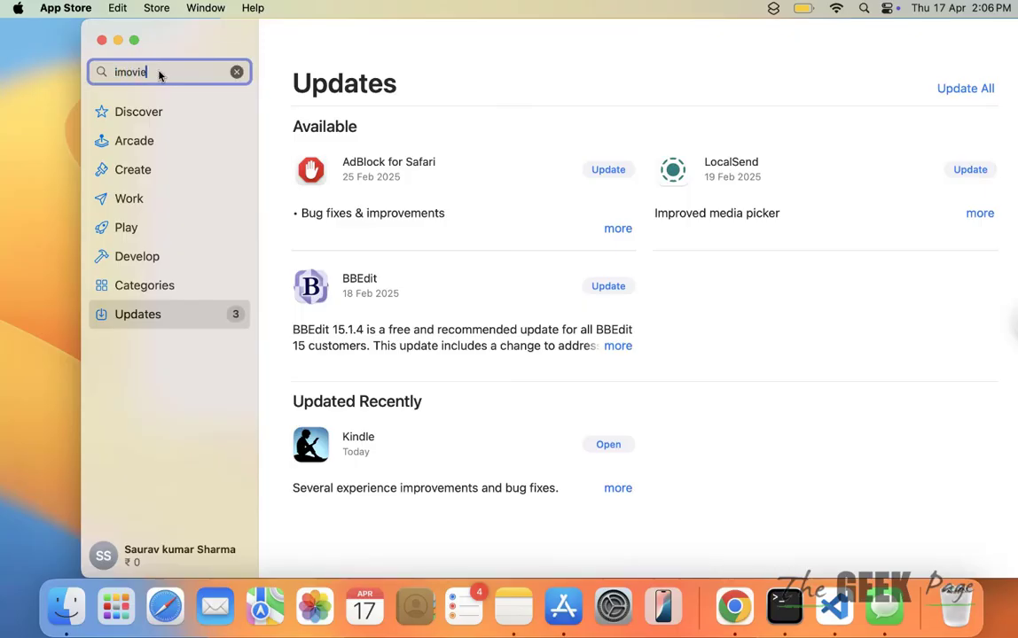
pyautogui.press('Return')
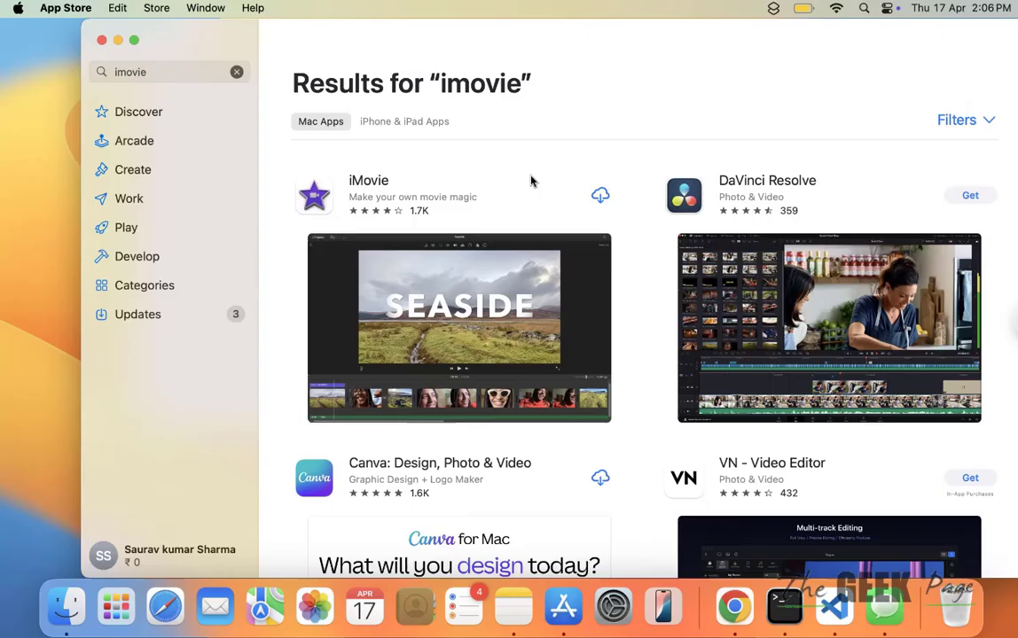
pyautogui.click(600, 195)
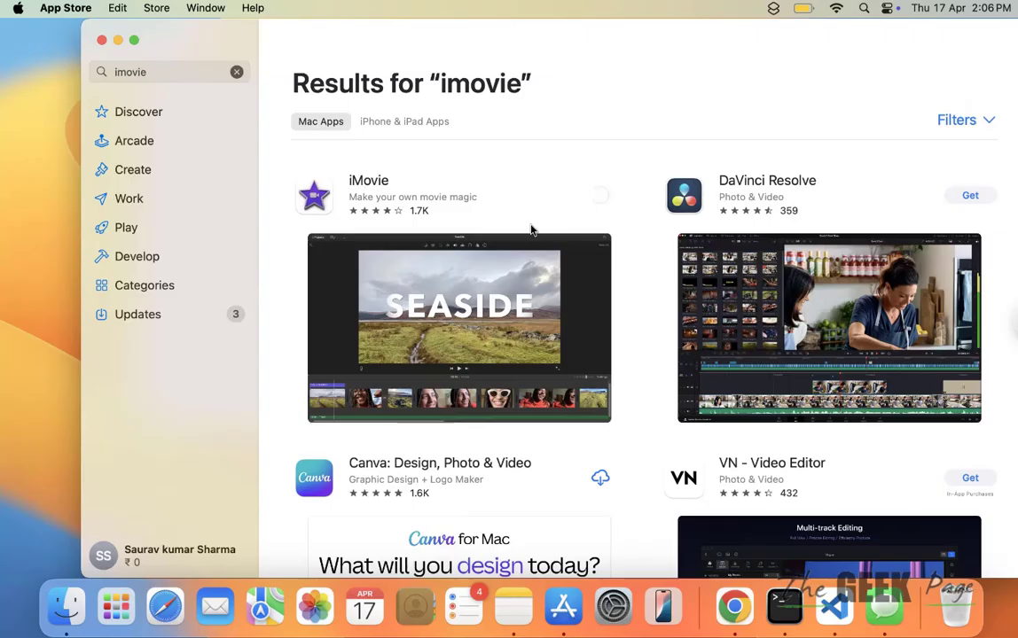